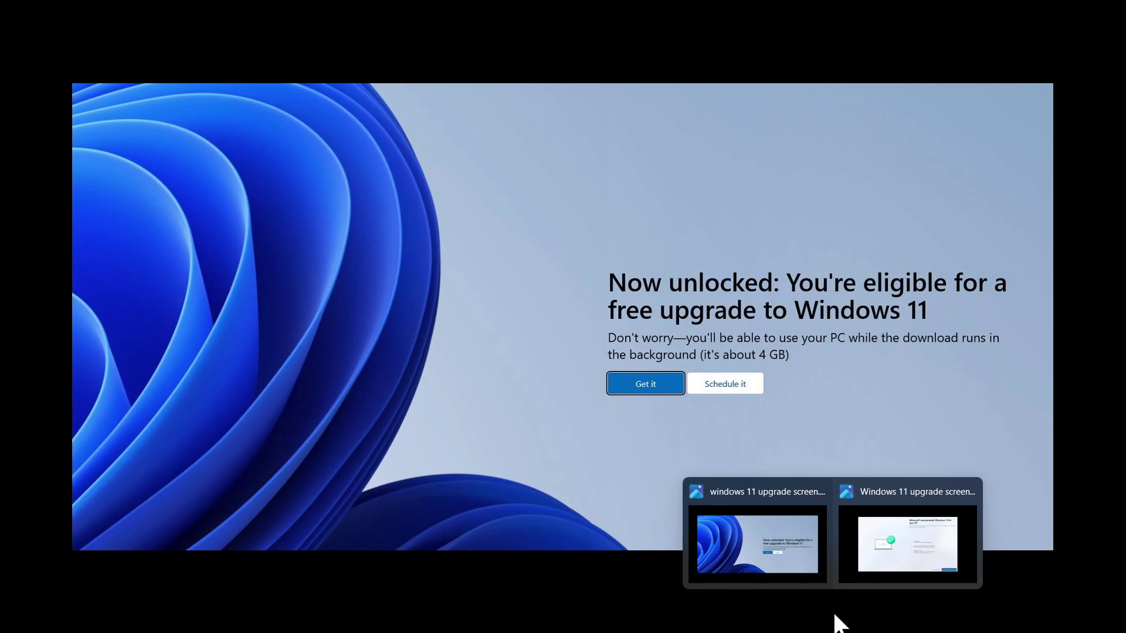
Bring the second Windows 11 upgrade screenshot window to the front in Photos.
left_click(887, 544)
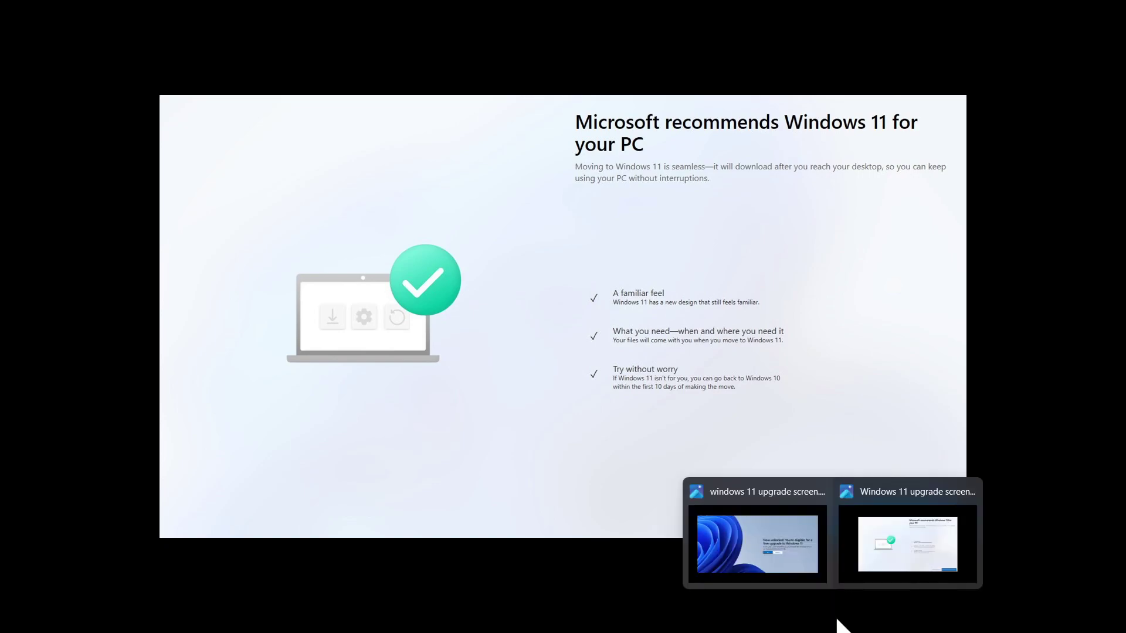
Switch back to the 'Now unlocked' Windows 11 upgrade screenshot window.
left_click(770, 552)
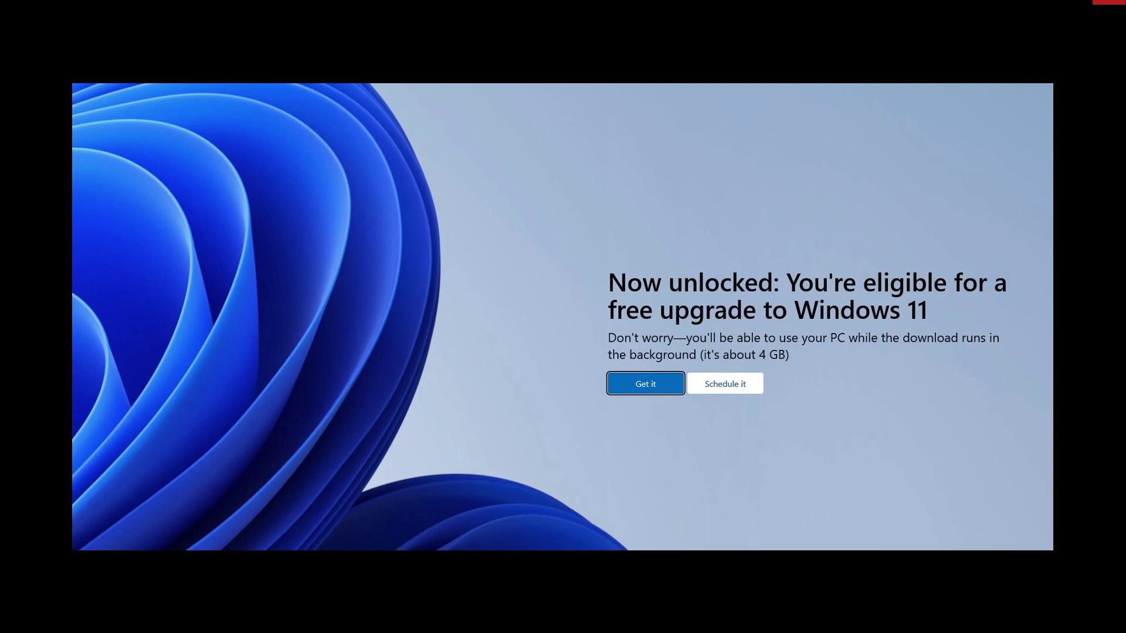
Close the 'Now unlocked' screenshot, then restore and close the last upgrade screenshot window.
left_click(1115, 11)
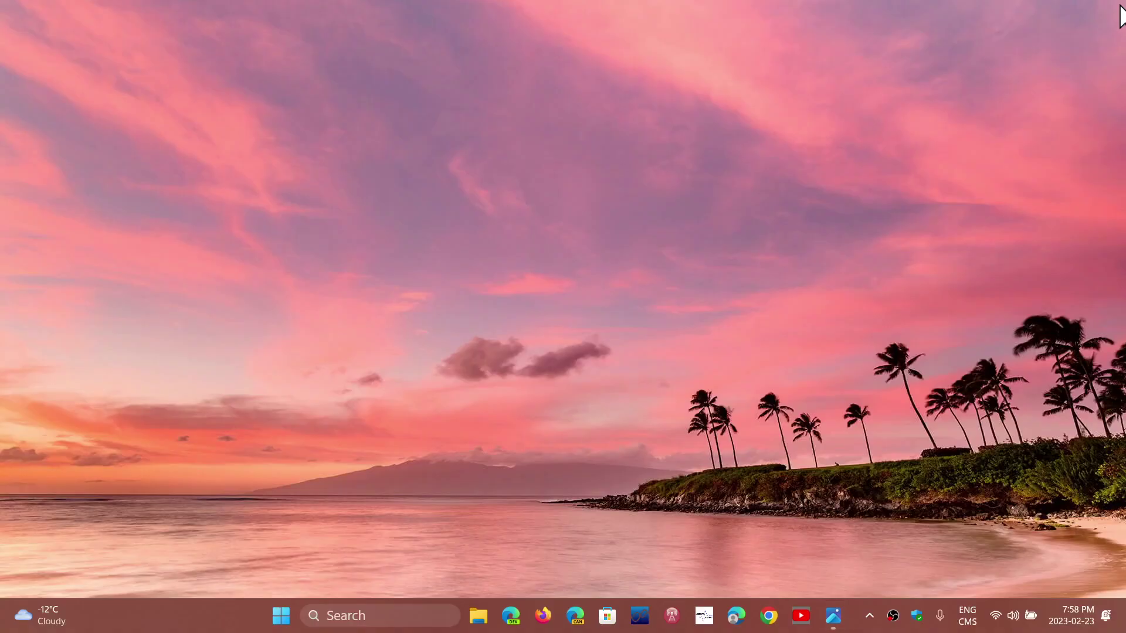
left_click(834, 615)
left_click(1107, 12)
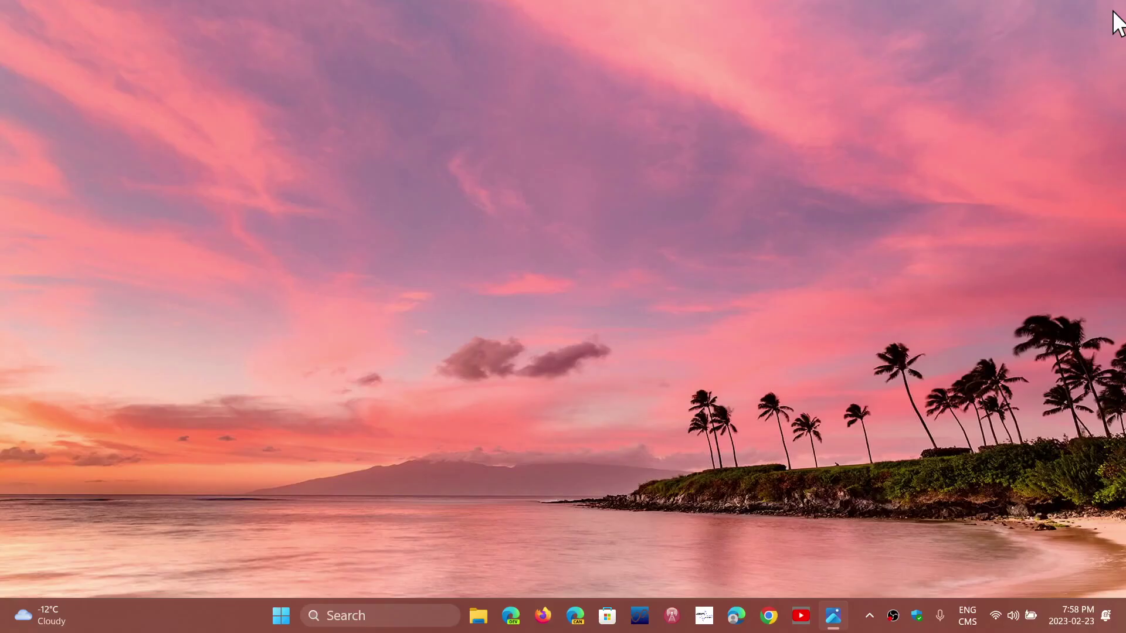